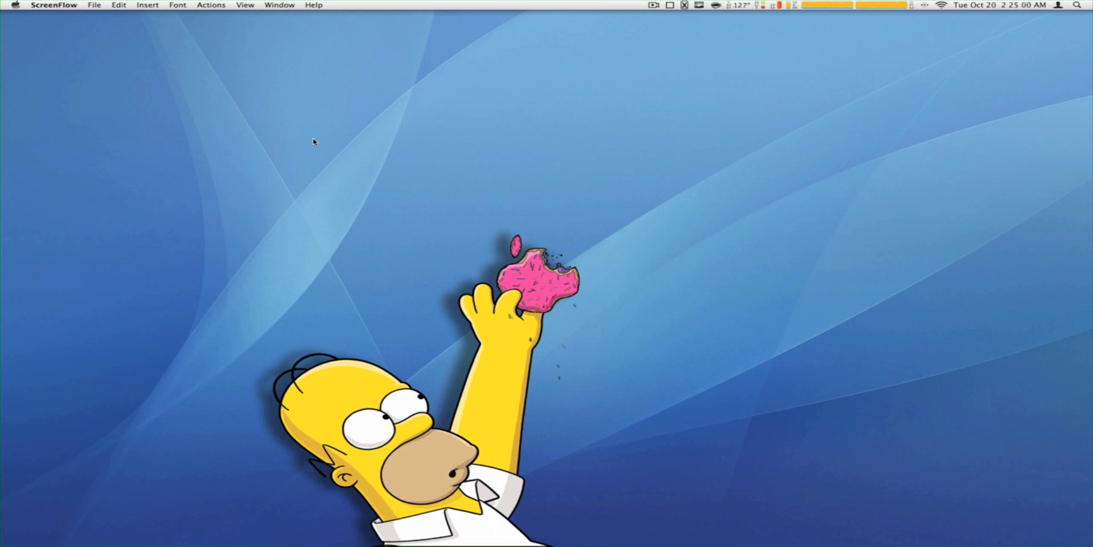
# Step: Bring Final Cut Express to the front from the Dock
pyautogui.click(313, 141)
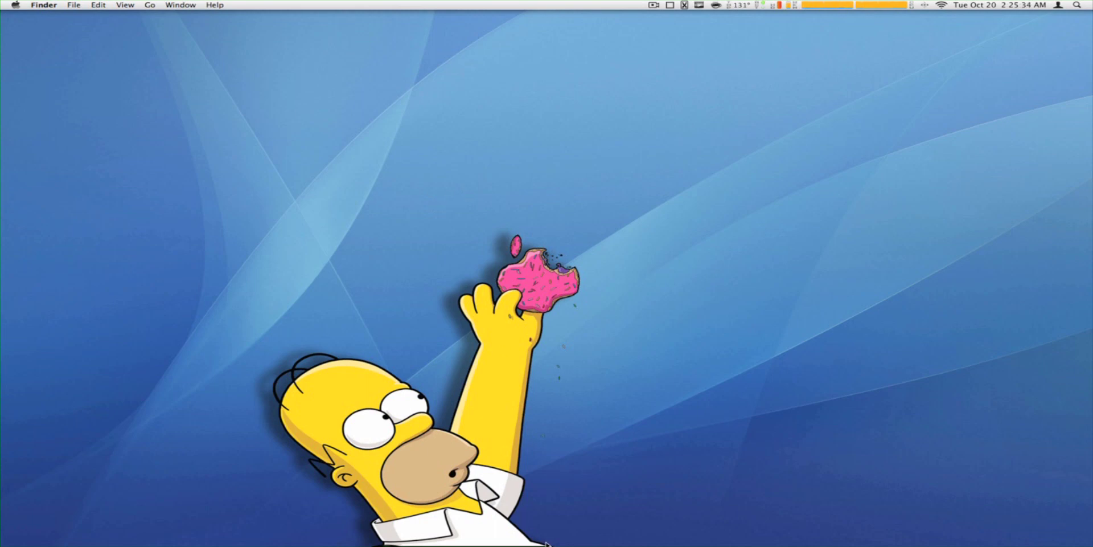
pyautogui.moveTo(563, 542)
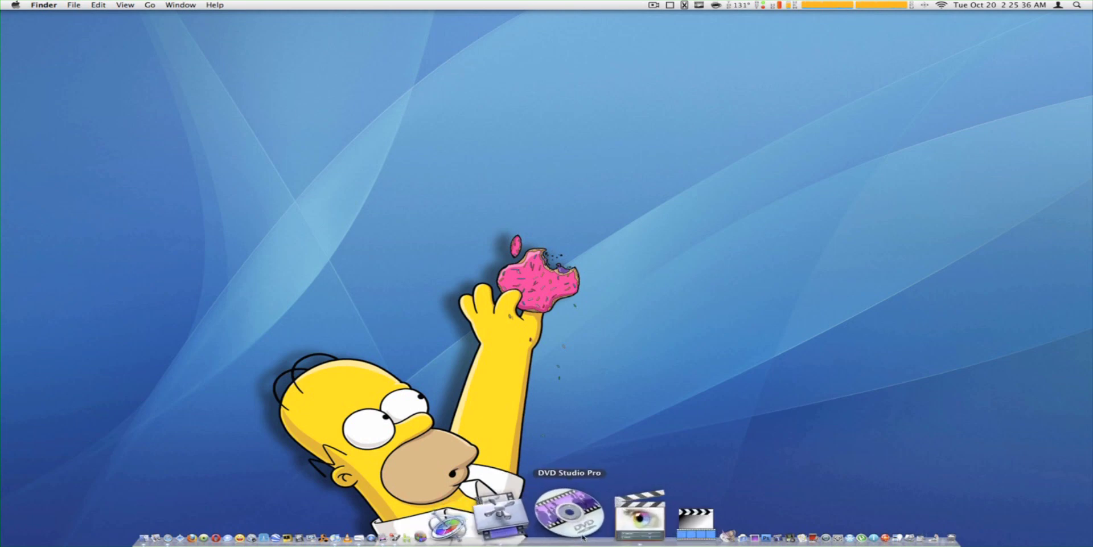
pyautogui.click(591, 530)
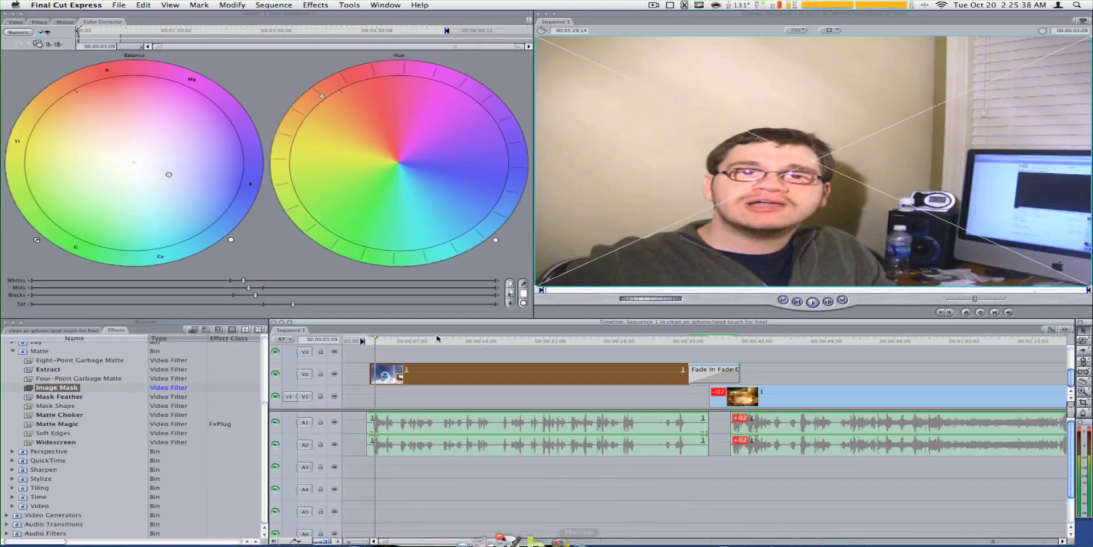
# Step: Preview frames near 3, 8 and 16 seconds, and toggle the Color Corrector off and on to compare
pyautogui.click(427, 340)
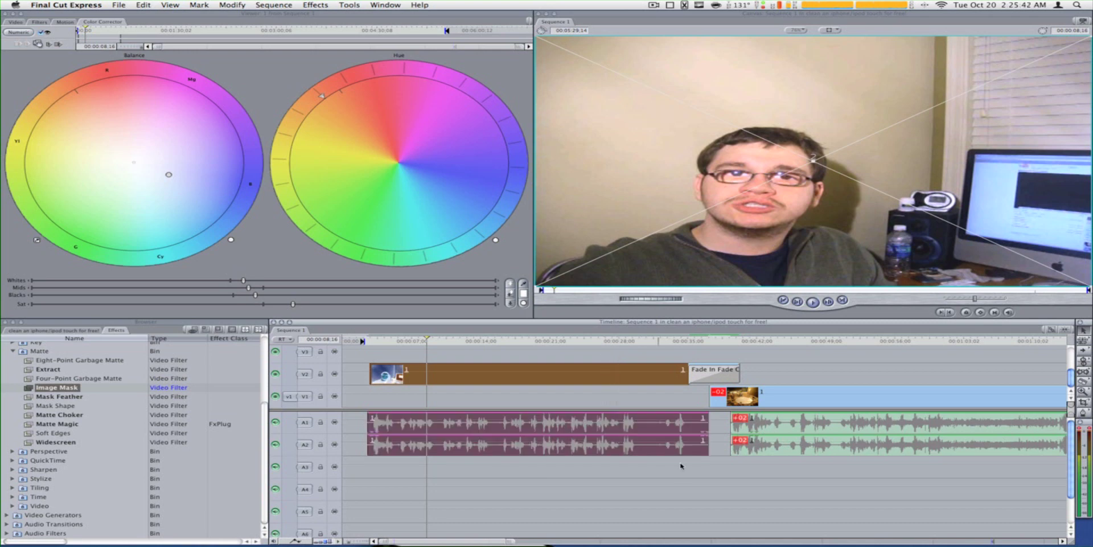
pyautogui.click(509, 341)
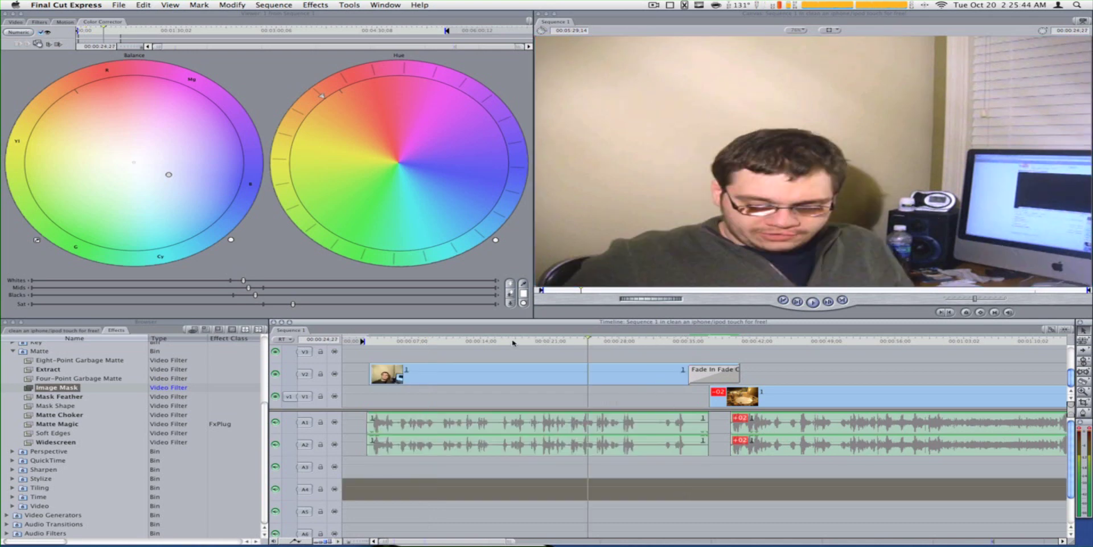
pyautogui.click(422, 341)
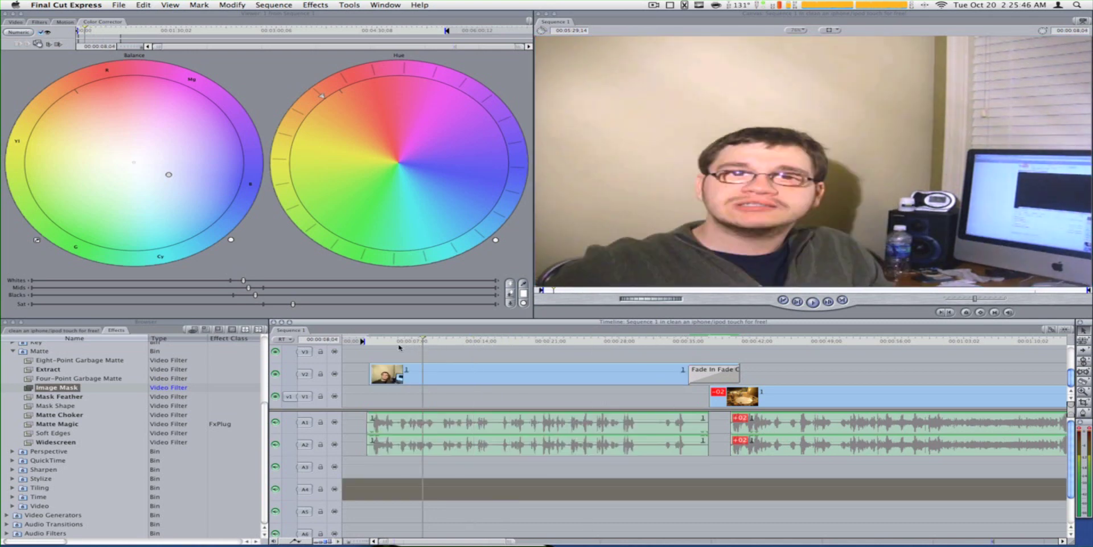
pyautogui.click(376, 340)
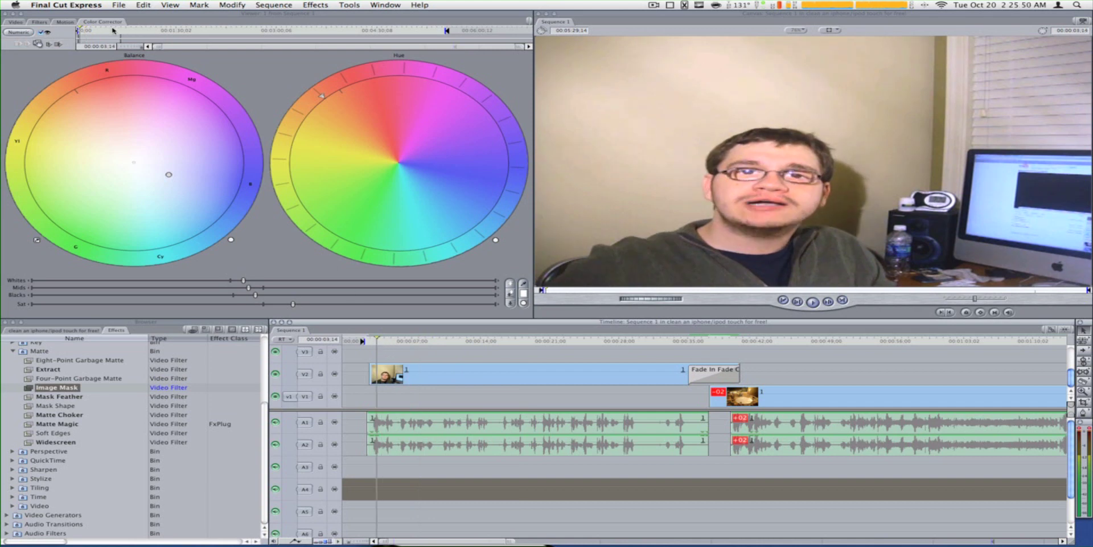
pyautogui.click(43, 32)
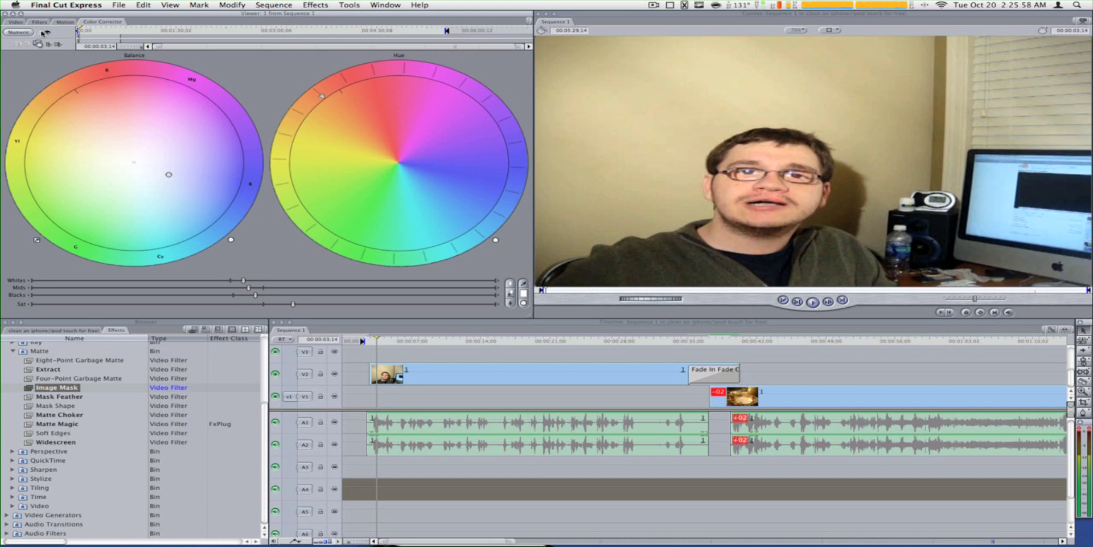
pyautogui.click(44, 32)
# Step: Delete the old Color Corrector filter and reopen the V2 webcam clip in the Viewer
pyautogui.click(43, 32)
pyautogui.click(45, 22)
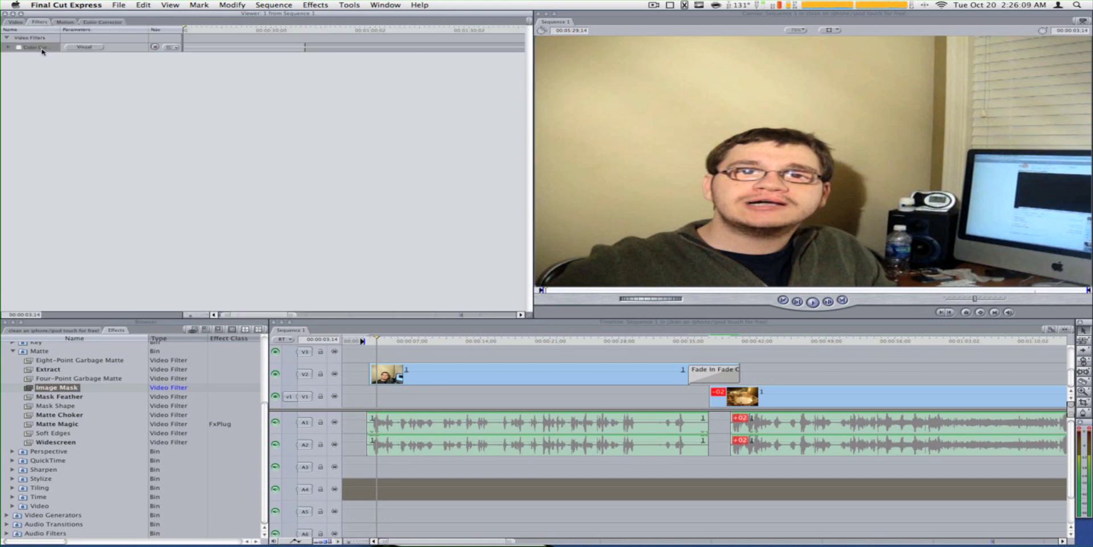
pyautogui.press('Delete')
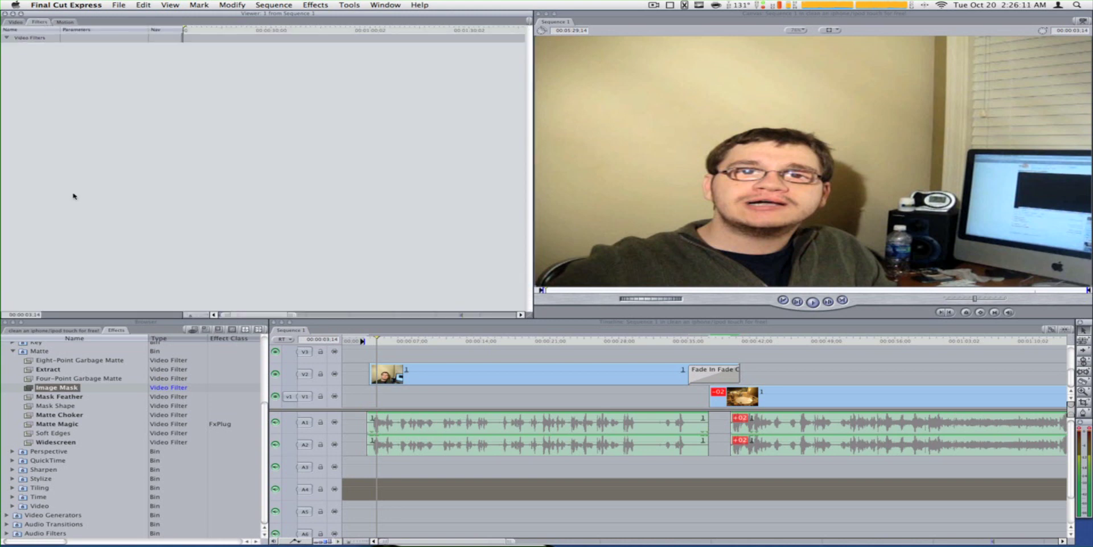
pyautogui.click(453, 371)
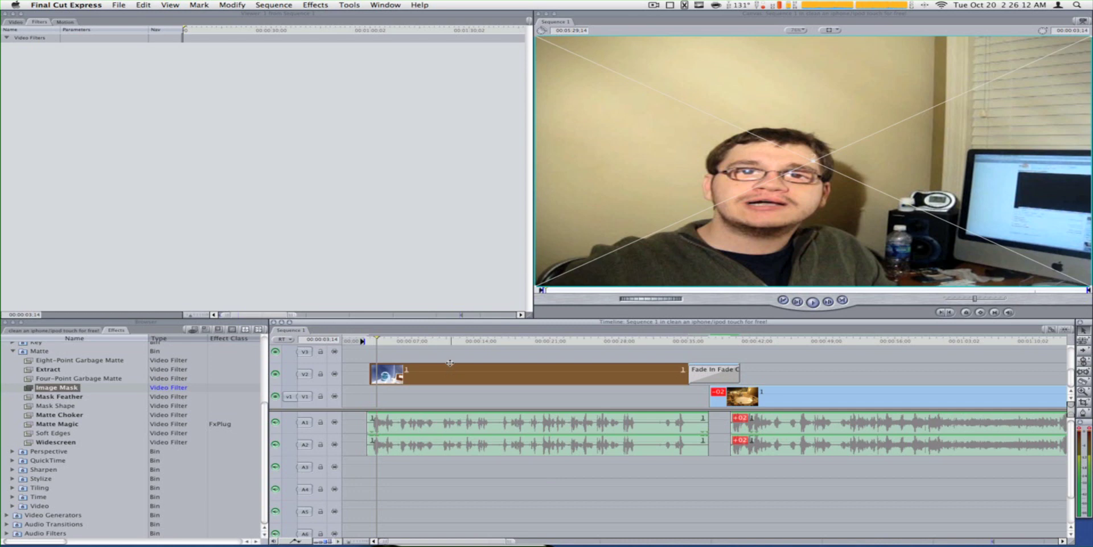
pyautogui.click(400, 342)
pyautogui.doubleClick(396, 372)
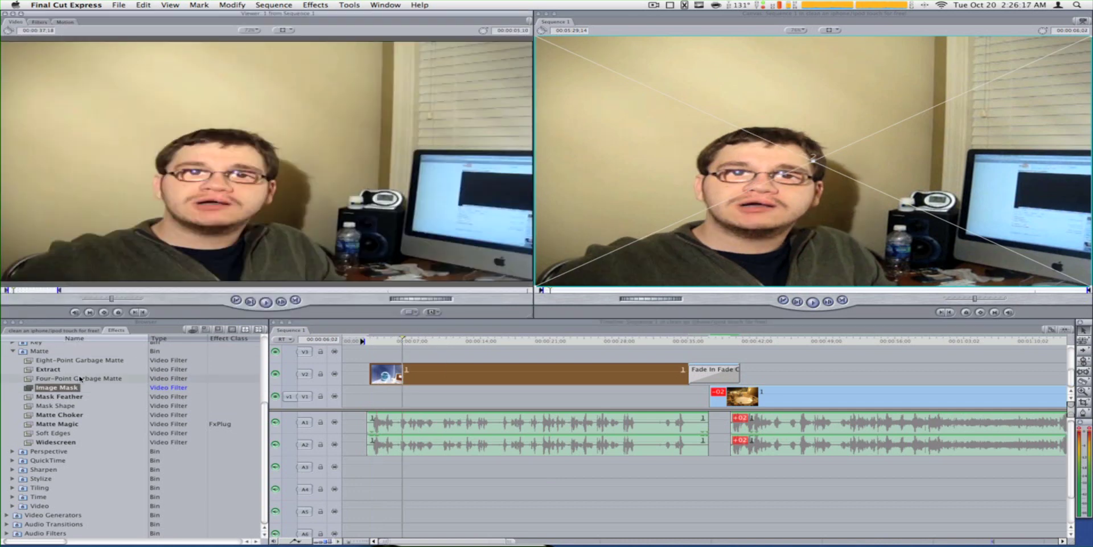
# Step: Drag Color Corrector from Video Filters > Color Correction onto the V2 clip and show its controls
pyautogui.click(12, 351)
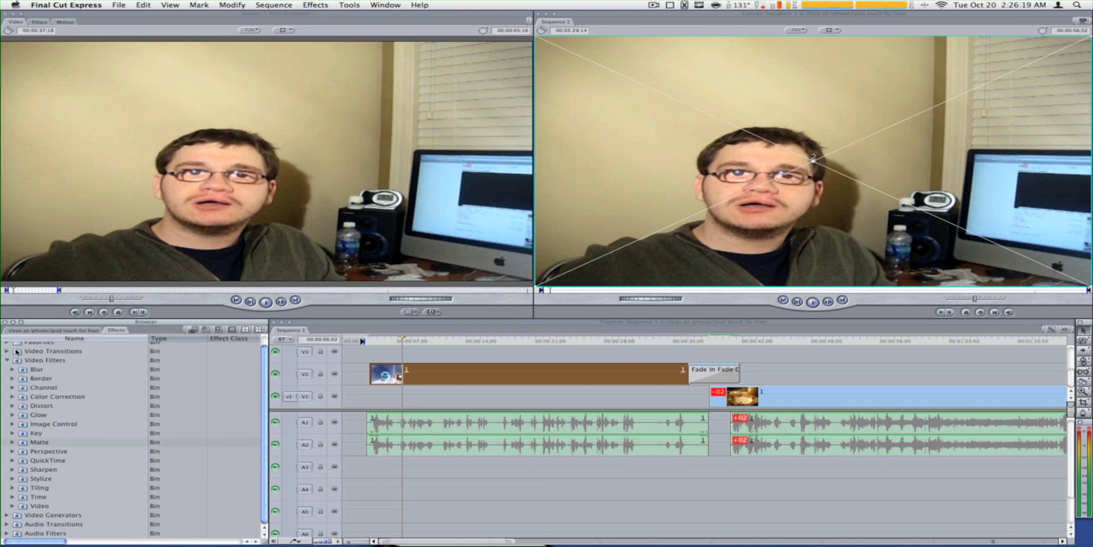
pyautogui.click(6, 364)
pyautogui.click(6, 364)
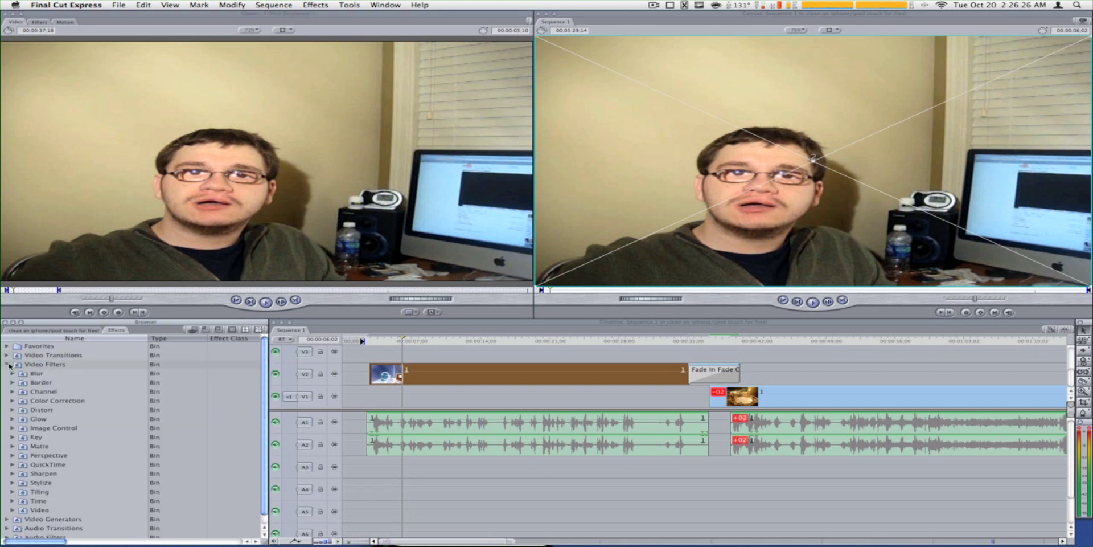
pyautogui.click(14, 400)
pyautogui.moveTo(57, 418); pyautogui.dragTo(459, 377)
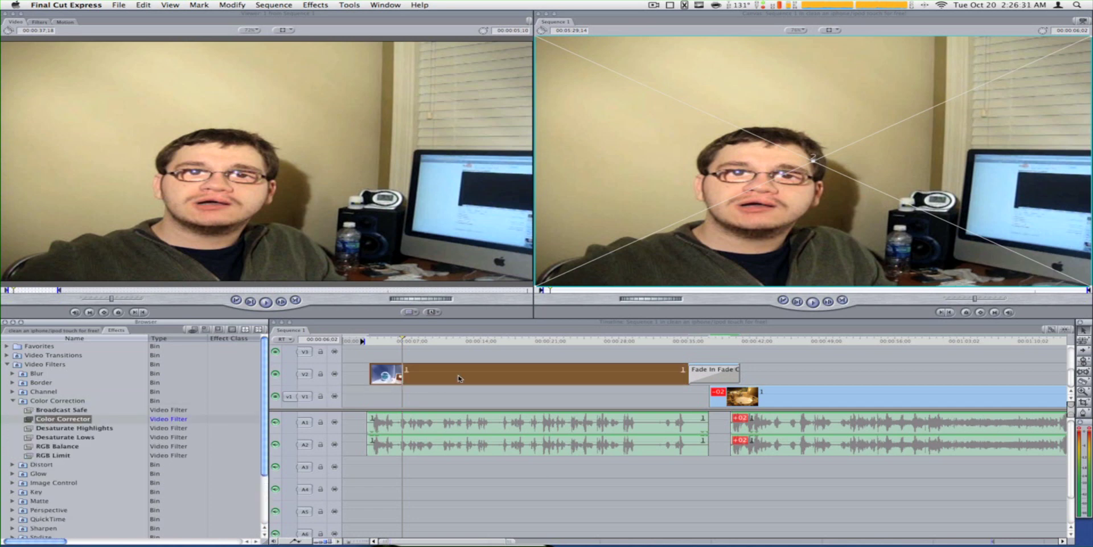
pyautogui.doubleClick(398, 369)
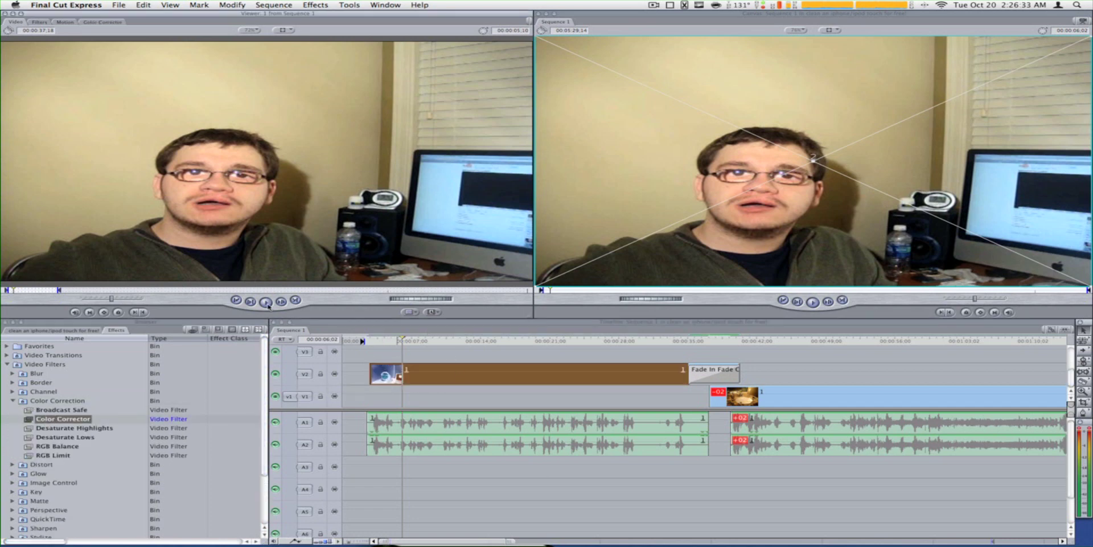
pyautogui.click(106, 23)
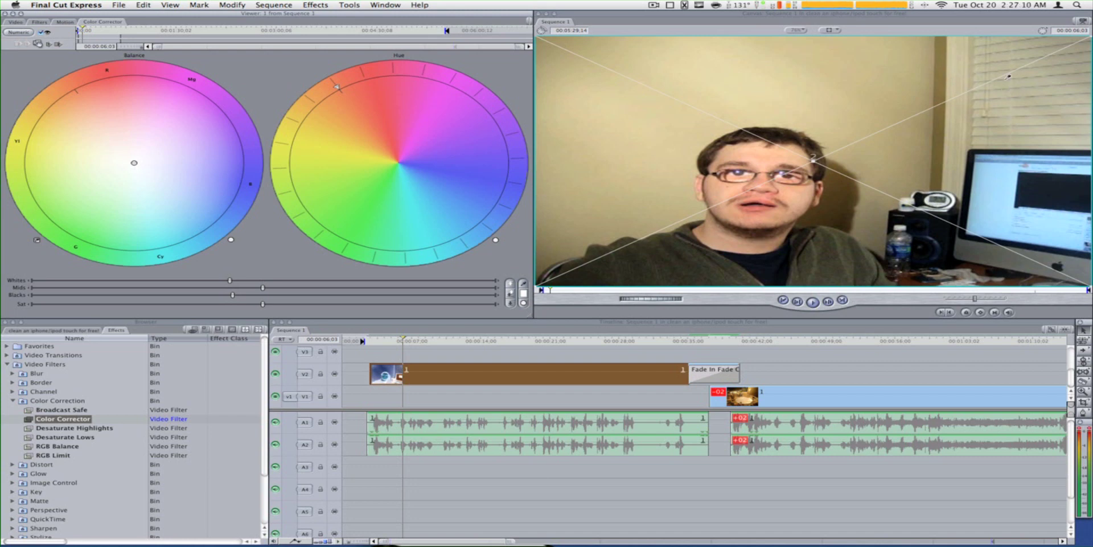
# Step: Set the balance by sampling a neutral Canvas point, nudge it toward yellow, and return to Video
pyautogui.click(1023, 105)
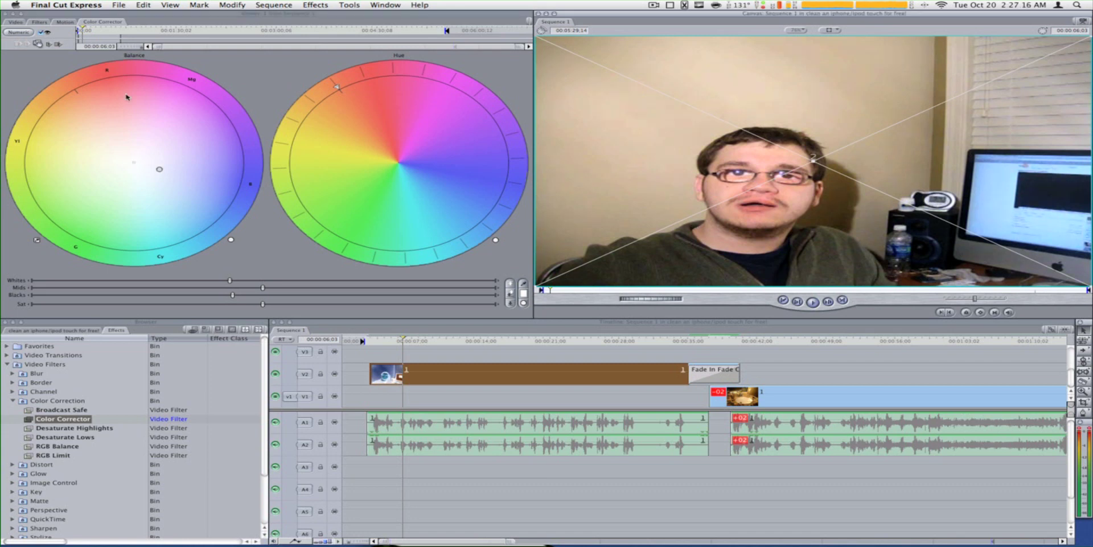
pyautogui.click(45, 31)
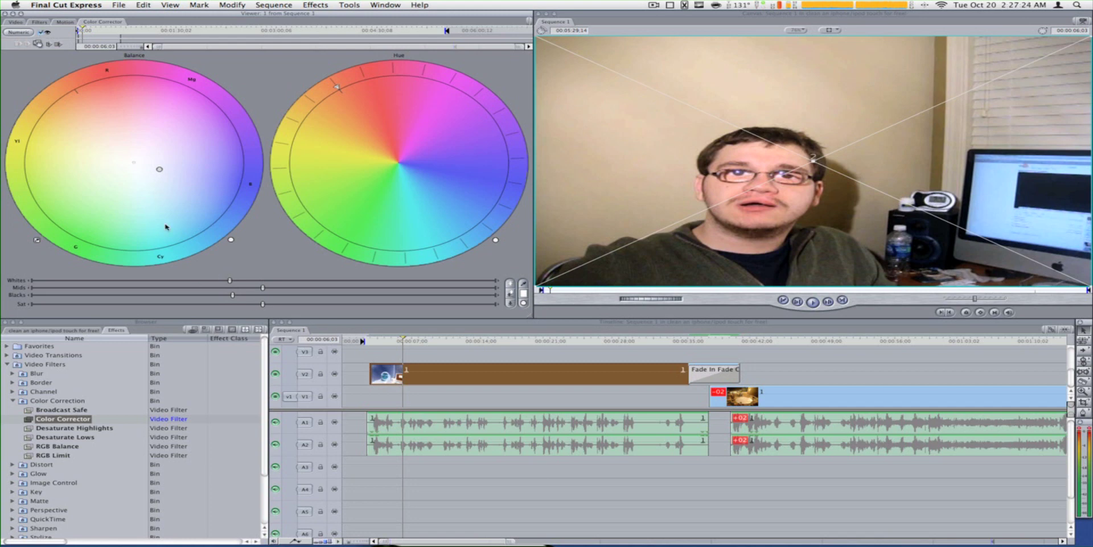
pyautogui.click(15, 22)
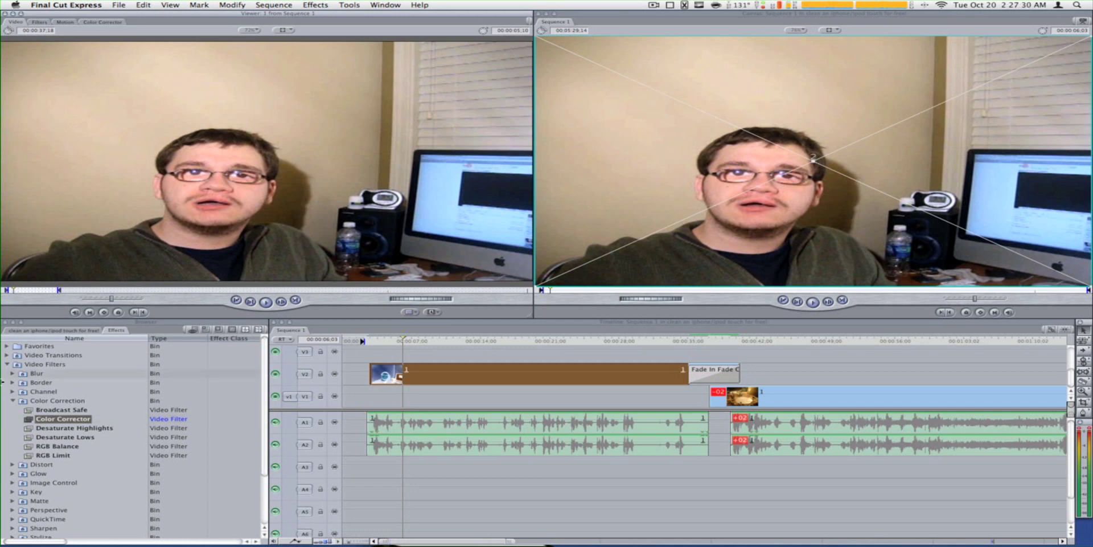
# Step: Browse the Video Filters to the Matte group and select the Image Mask filter
pyautogui.click(7, 365)
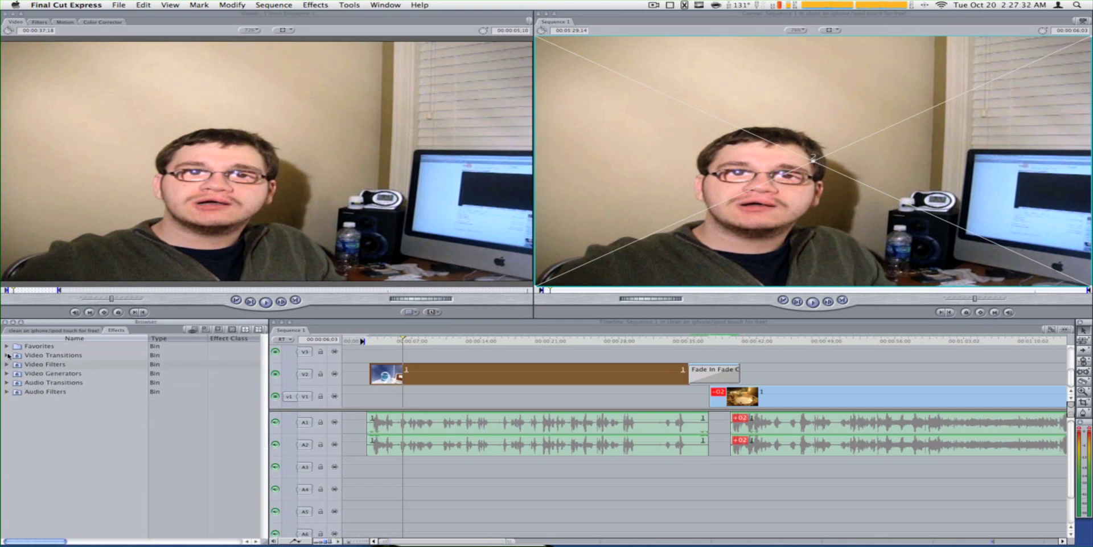
pyautogui.click(96, 330)
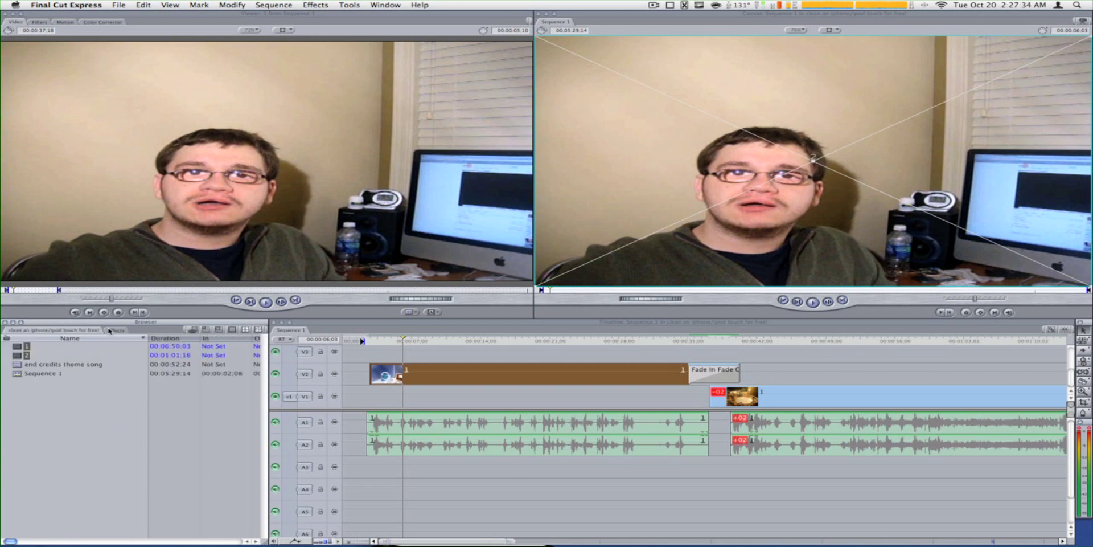
pyautogui.click(113, 330)
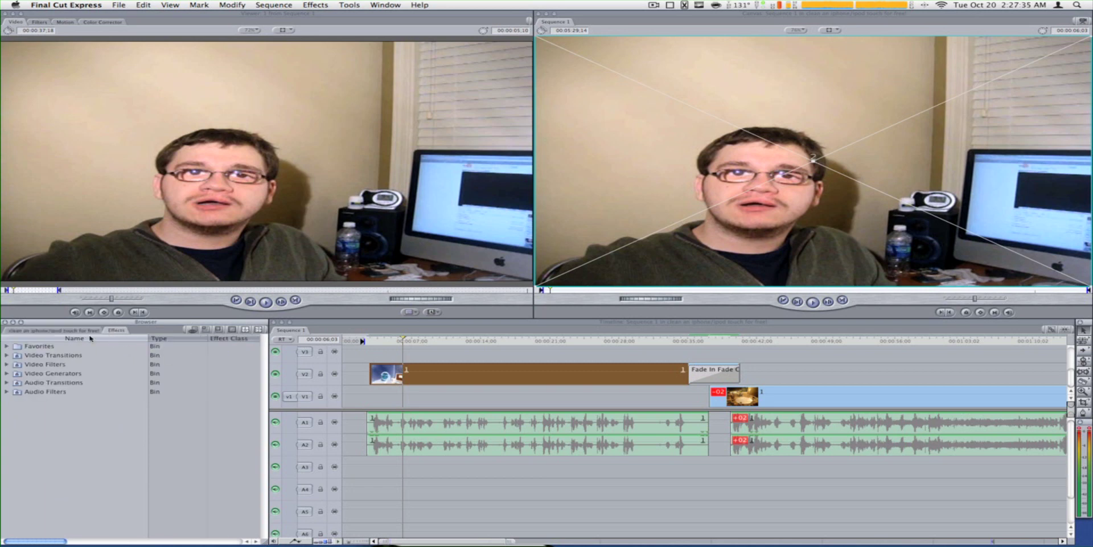
pyautogui.click(7, 364)
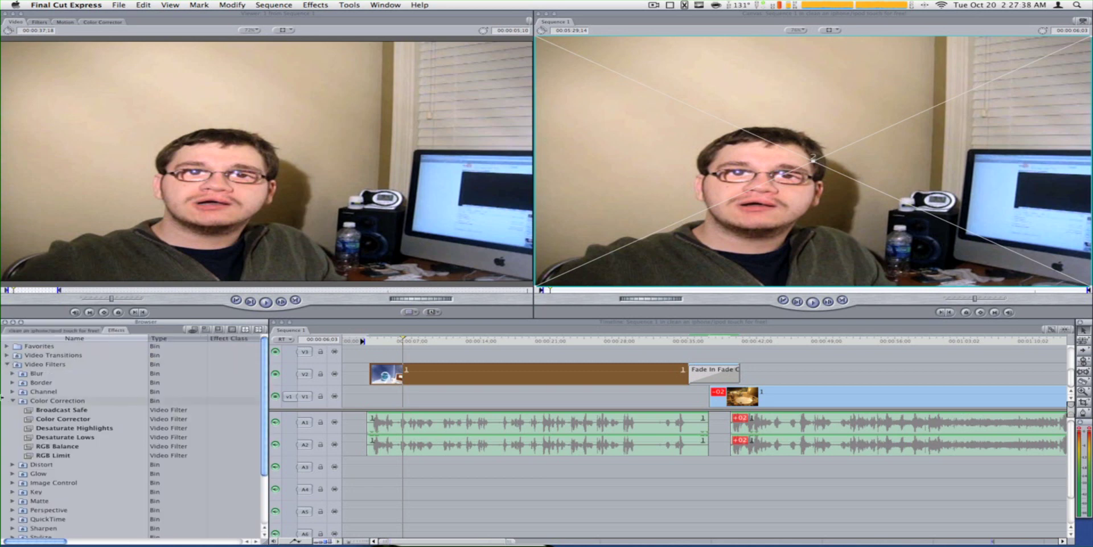
pyautogui.click(12, 401)
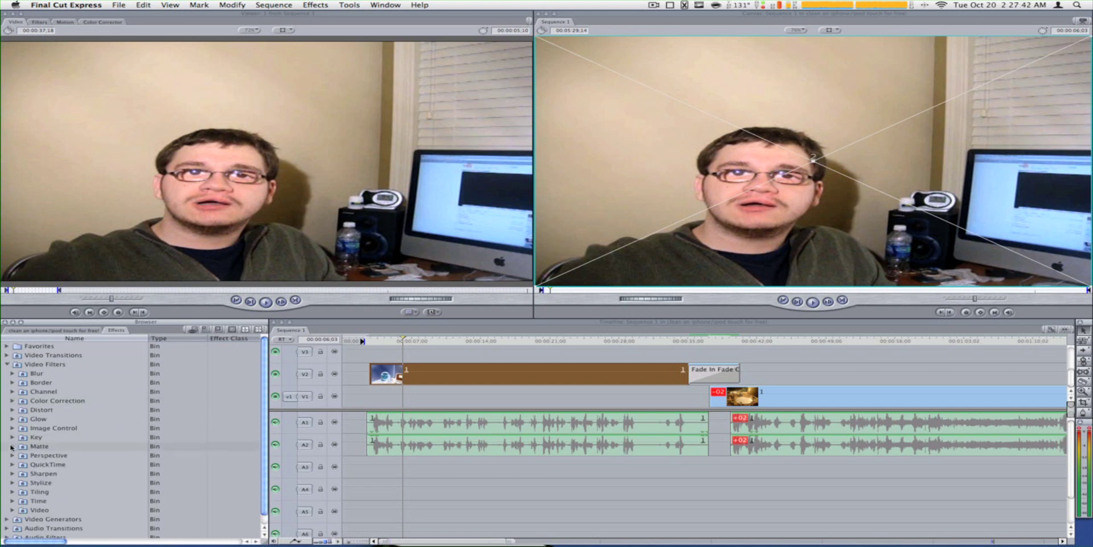
pyautogui.click(12, 447)
pyautogui.scroll(-5, 71, 405)
pyautogui.click(78, 370)
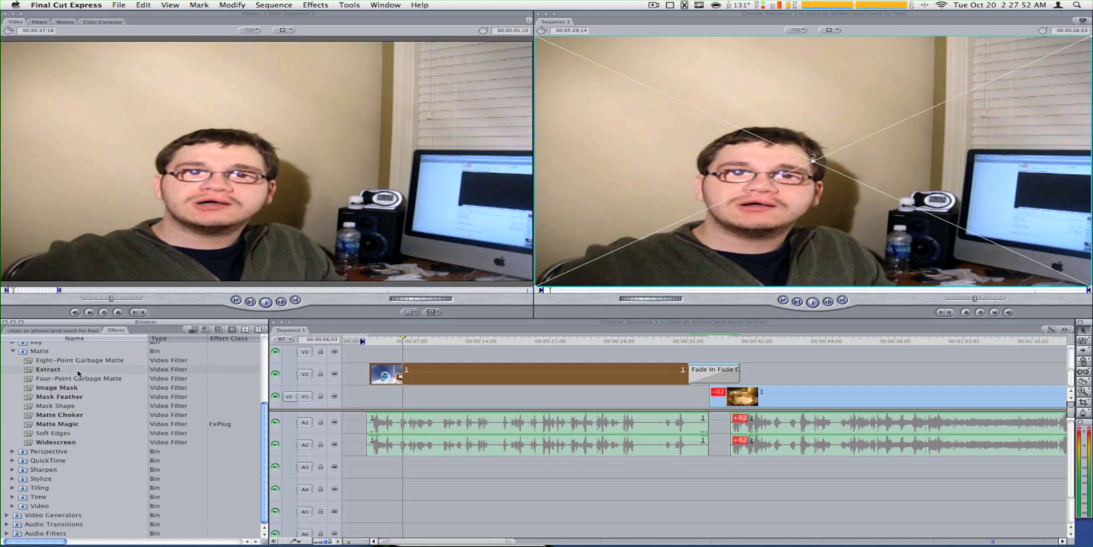
pyautogui.click(47, 388)
pyautogui.click(70, 380)
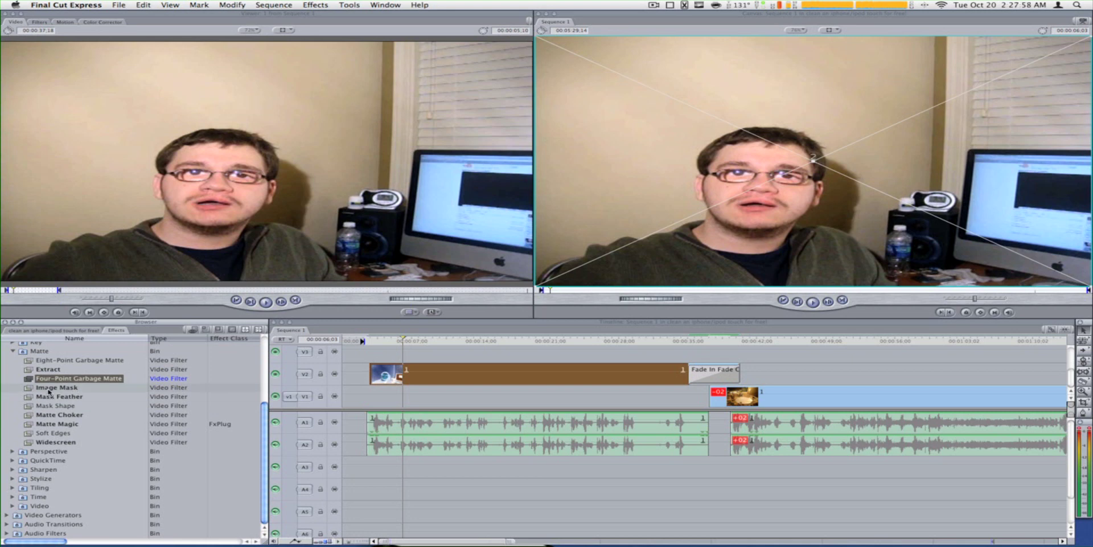
pyautogui.click(49, 389)
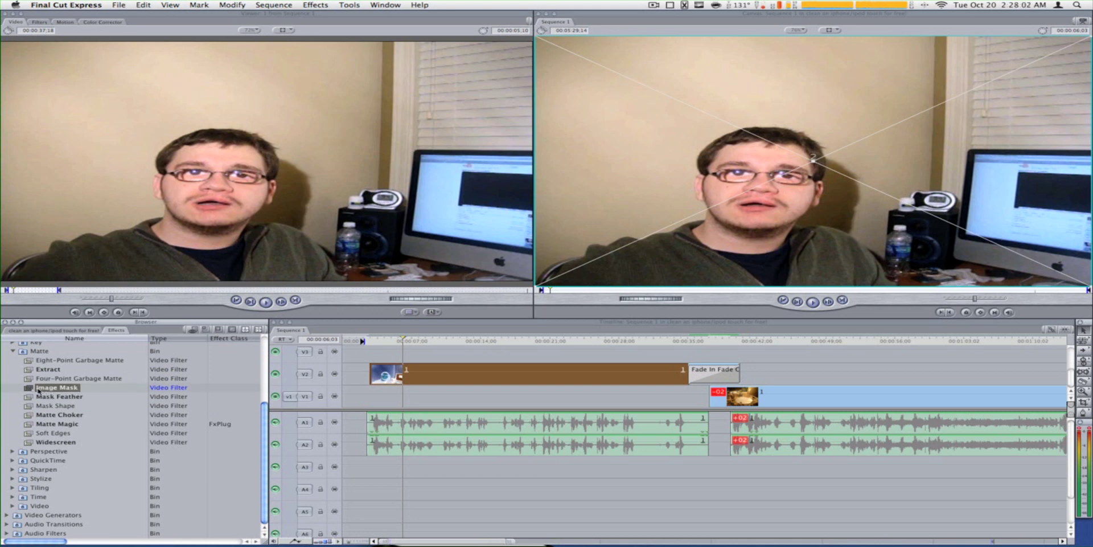
# Step: Apply Image Mask to the V2 webcam clip and park the playhead at 00:00:05:13
pyautogui.moveTo(38, 391); pyautogui.dragTo(416, 369)
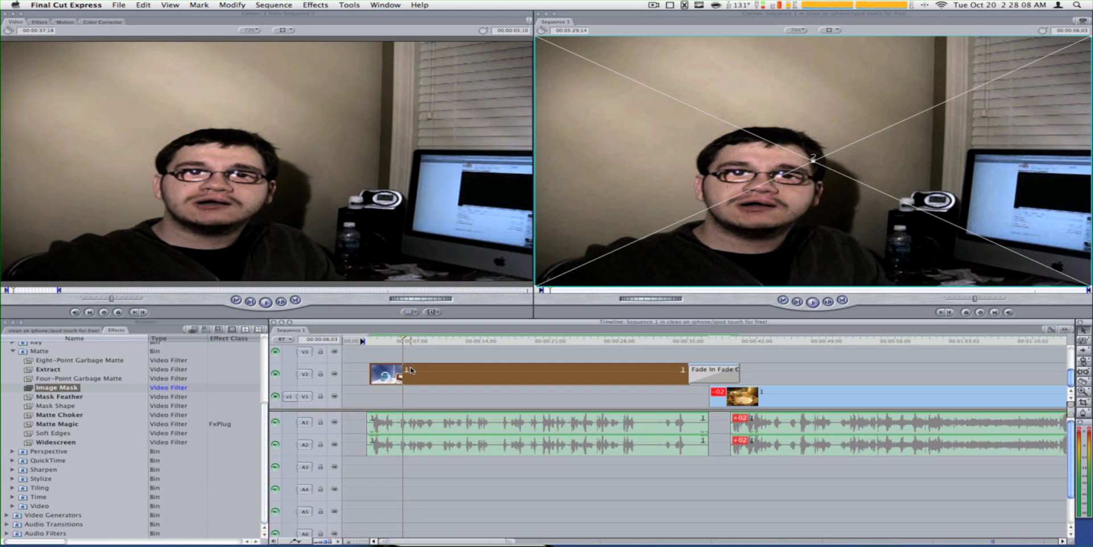
pyautogui.click(403, 341)
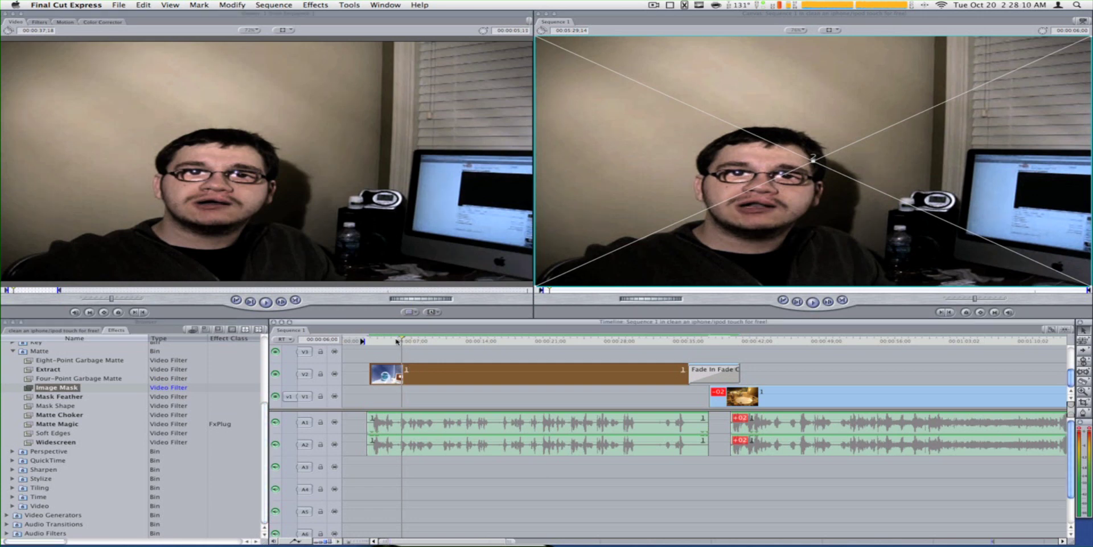
pyautogui.click(398, 341)
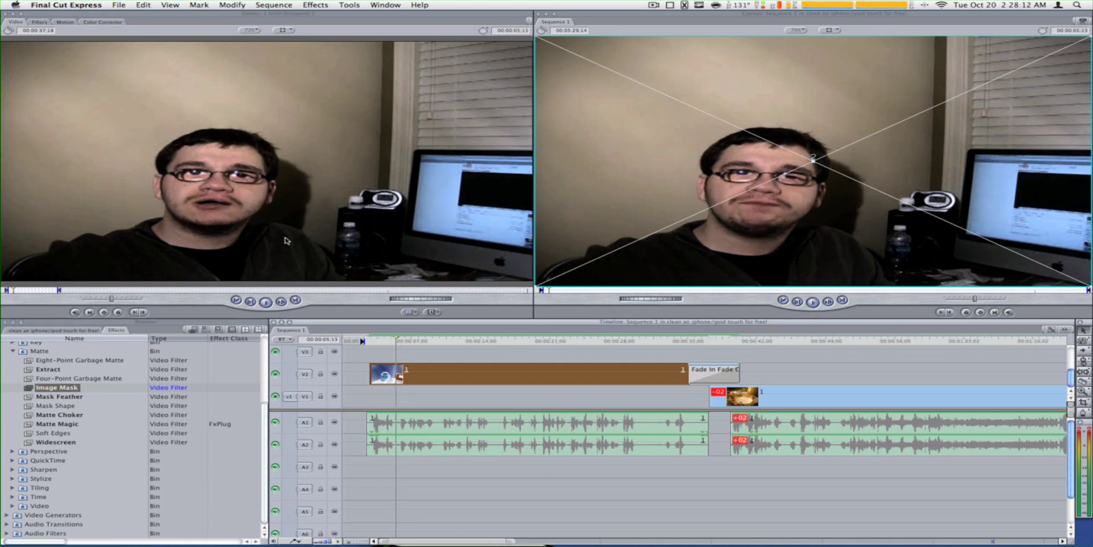
pyautogui.doubleClick(424, 370)
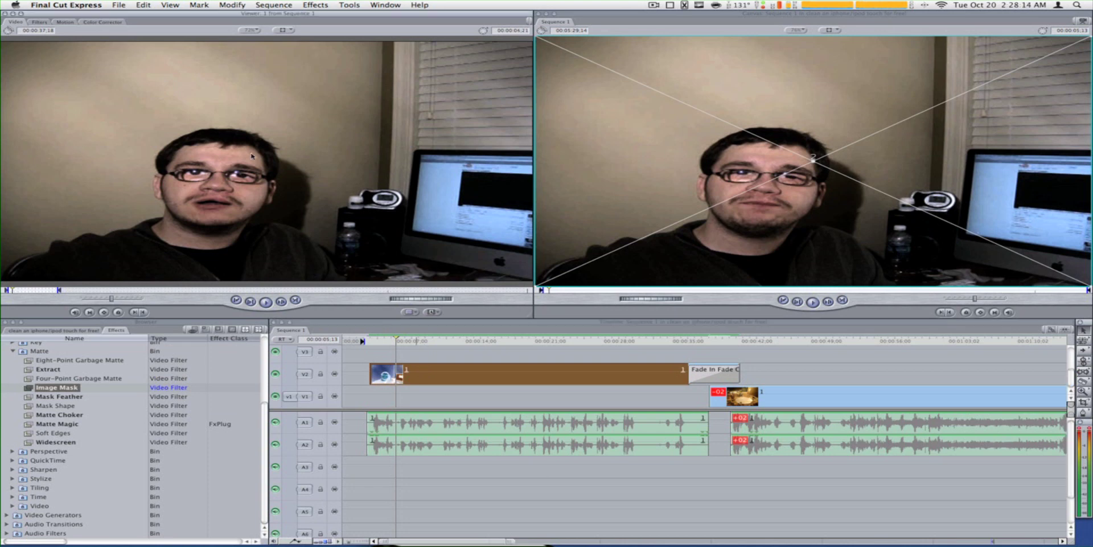
# Step: In the Color Corrector's Visual controls, shift the balance slightly, lower saturation, and darken mids and whites
pyautogui.click(47, 22)
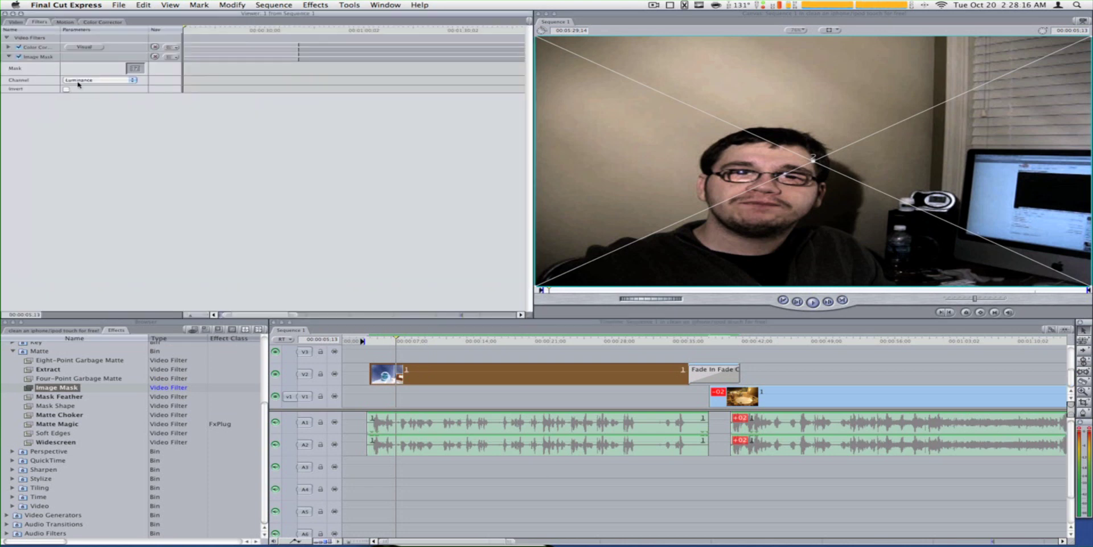
pyautogui.click(89, 46)
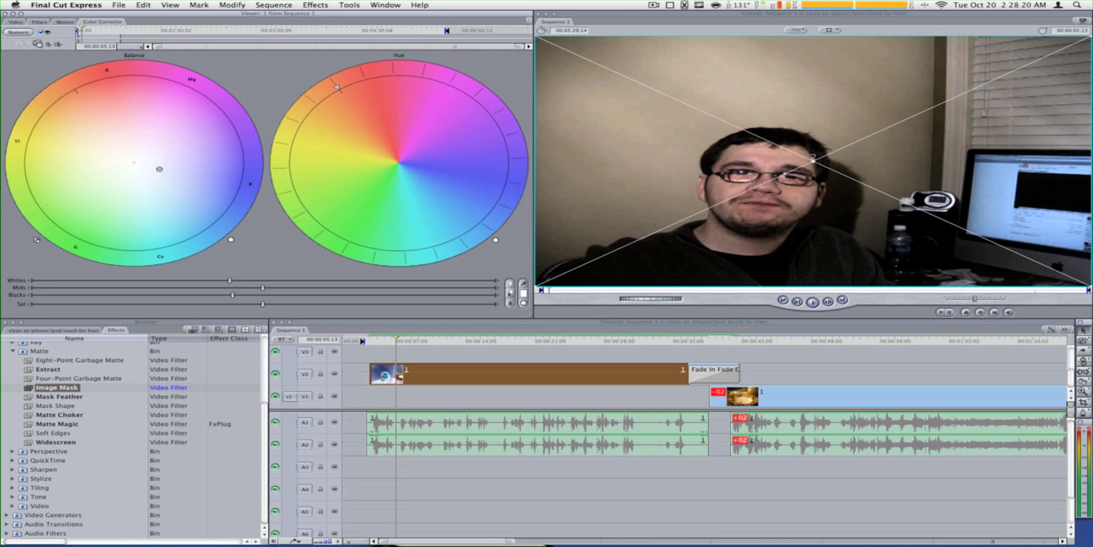
pyautogui.moveTo(155, 166); pyautogui.dragTo(149, 168)
pyautogui.moveTo(251, 304); pyautogui.dragTo(202, 304)
pyautogui.moveTo(269, 293)
pyautogui.mouseDown()
pyautogui.moveTo(212, 283)
pyautogui.moveTo(268, 297)
pyautogui.mouseUp()
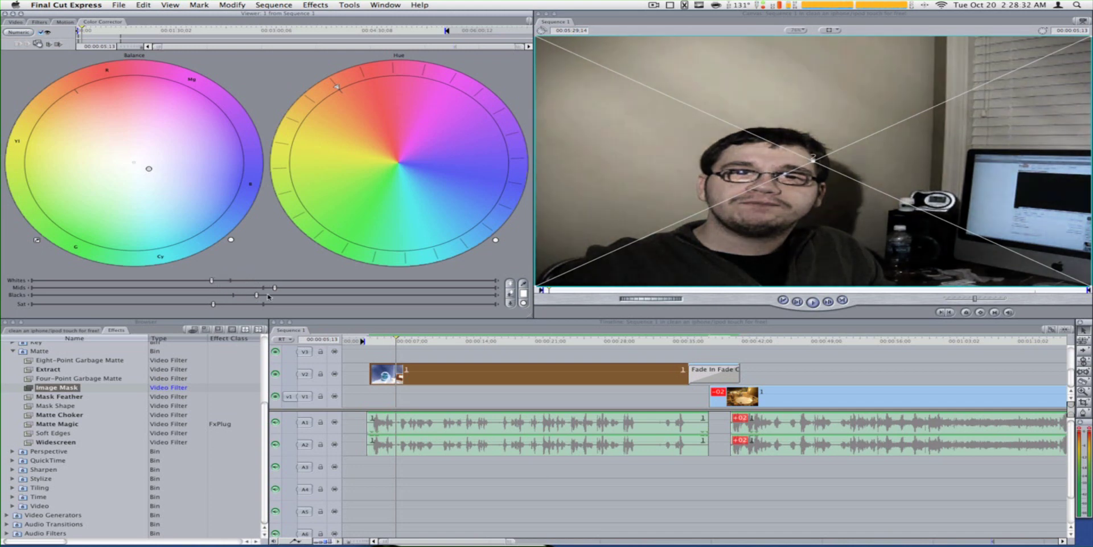
pyautogui.moveTo(211, 280); pyautogui.dragTo(246, 280)
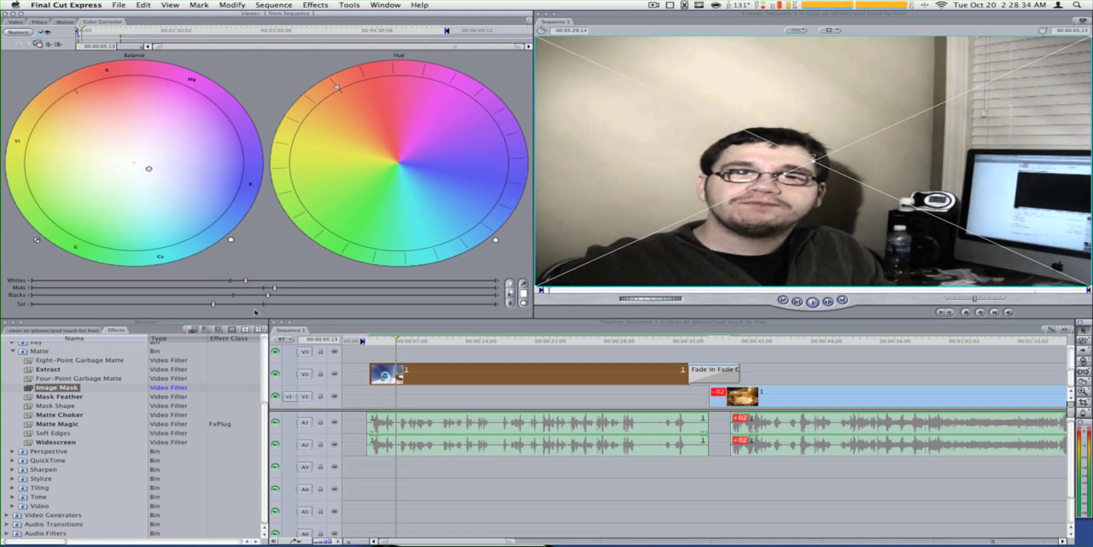
pyautogui.moveTo(226, 279); pyautogui.dragTo(214, 284)
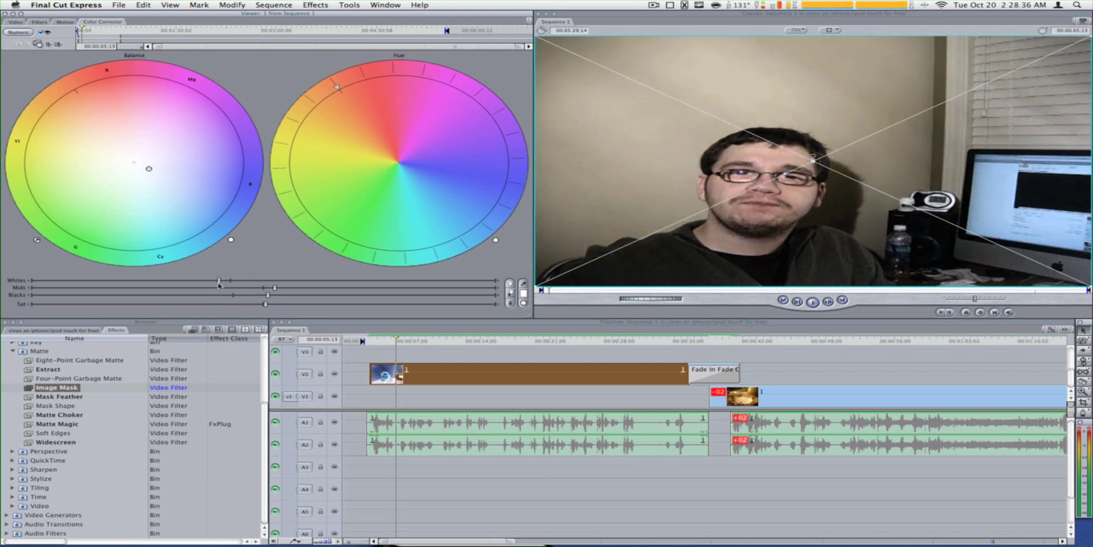
pyautogui.click(256, 289)
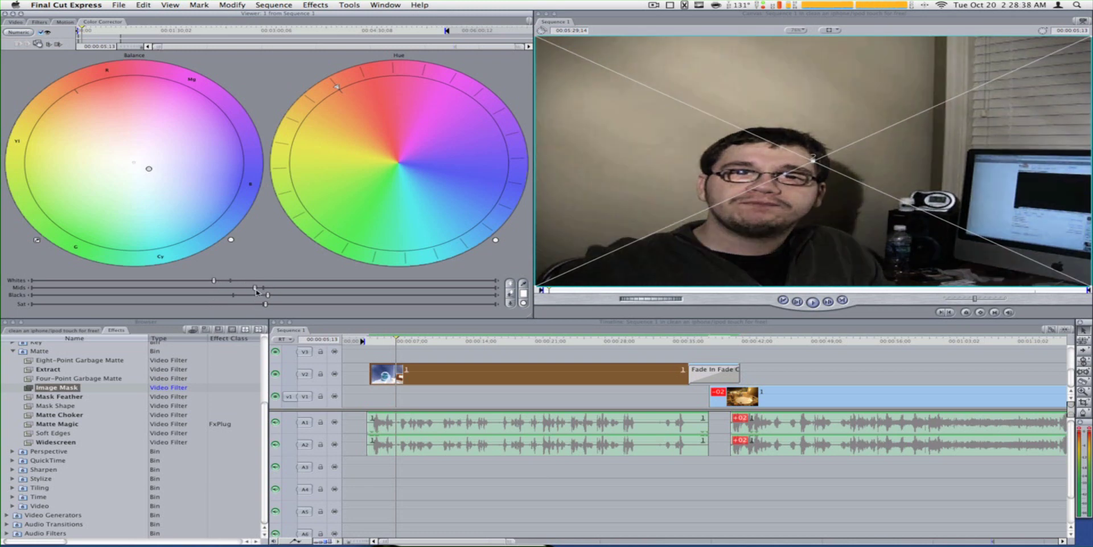
pyautogui.click(382, 340)
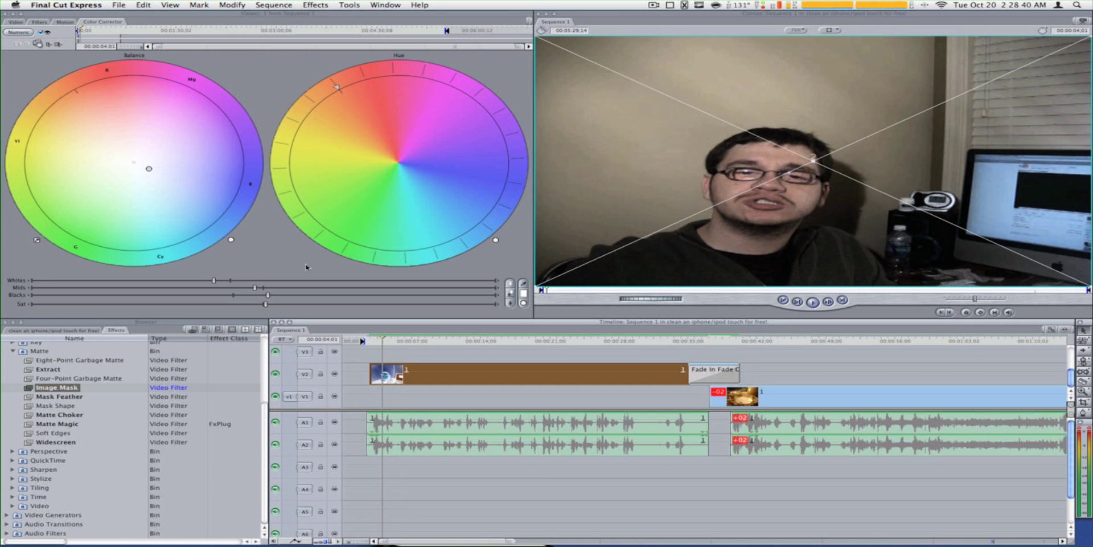
# Step: Disable Image Mask, play the clip unmasked, and stop at 00:00:02:28
pyautogui.click(38, 22)
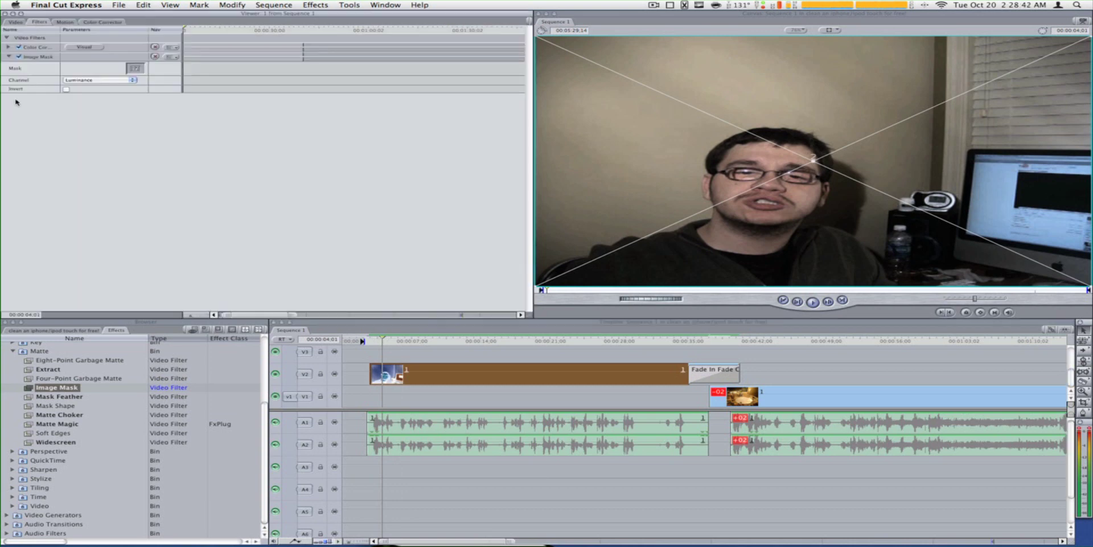
pyautogui.click(19, 57)
pyautogui.press('space')
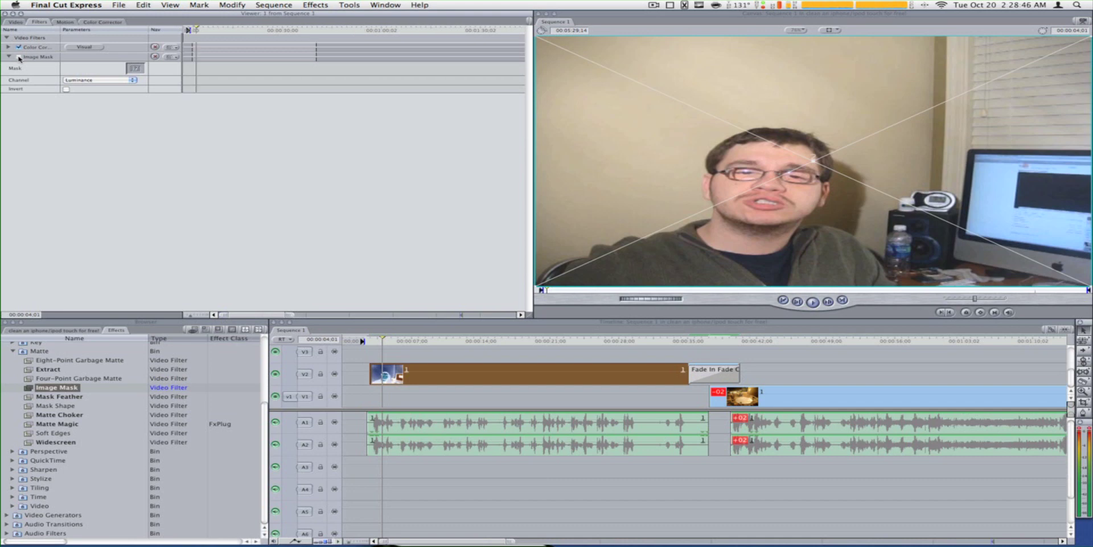
pyautogui.click(373, 341)
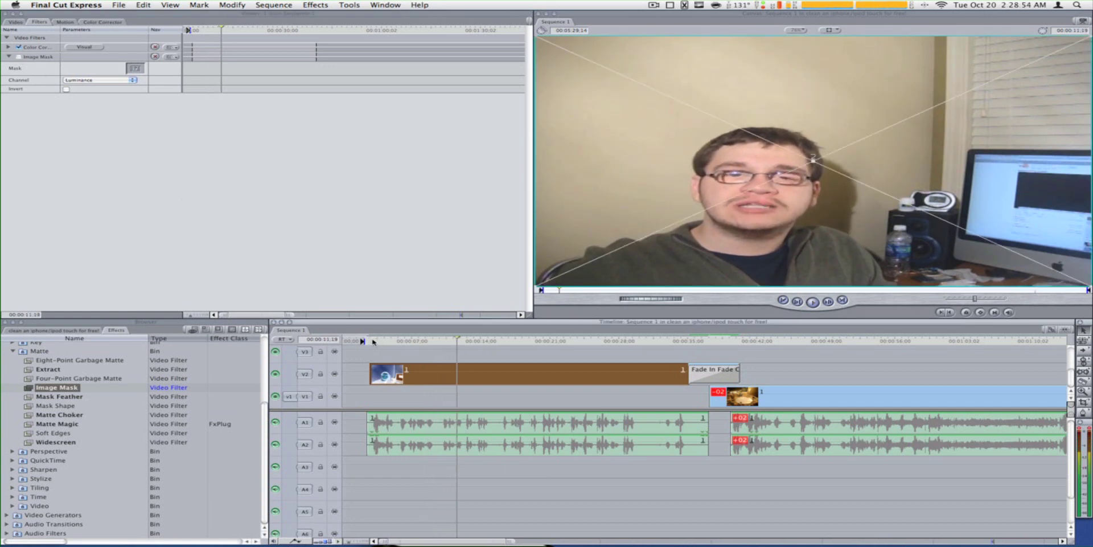
pyautogui.moveTo(373, 340); pyautogui.dragTo(371, 341)
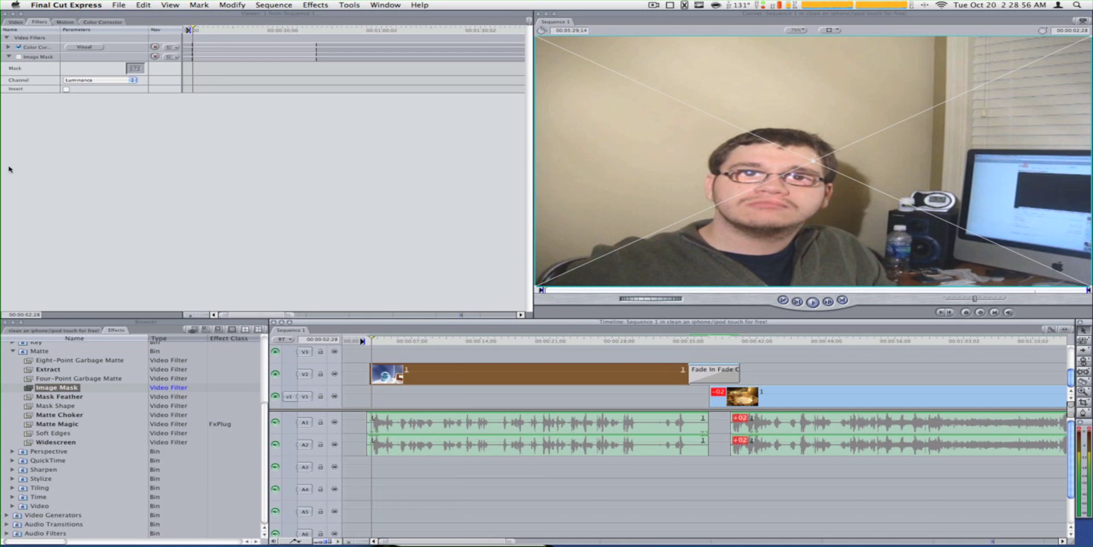
# Step: Re-enable Image Mask and play the masked clip through to about 13 seconds
pyautogui.click(19, 57)
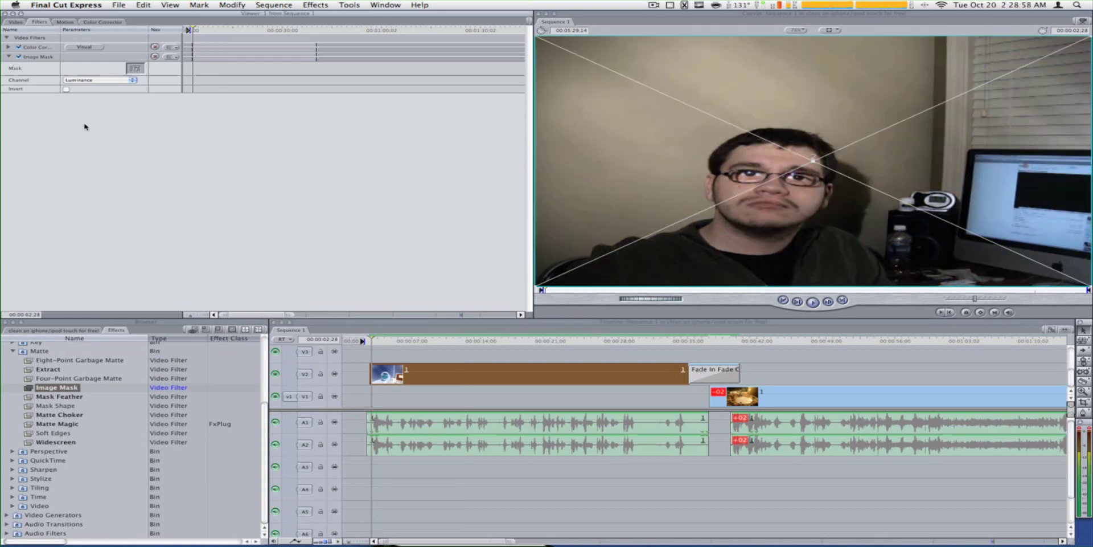
pyautogui.press('space')
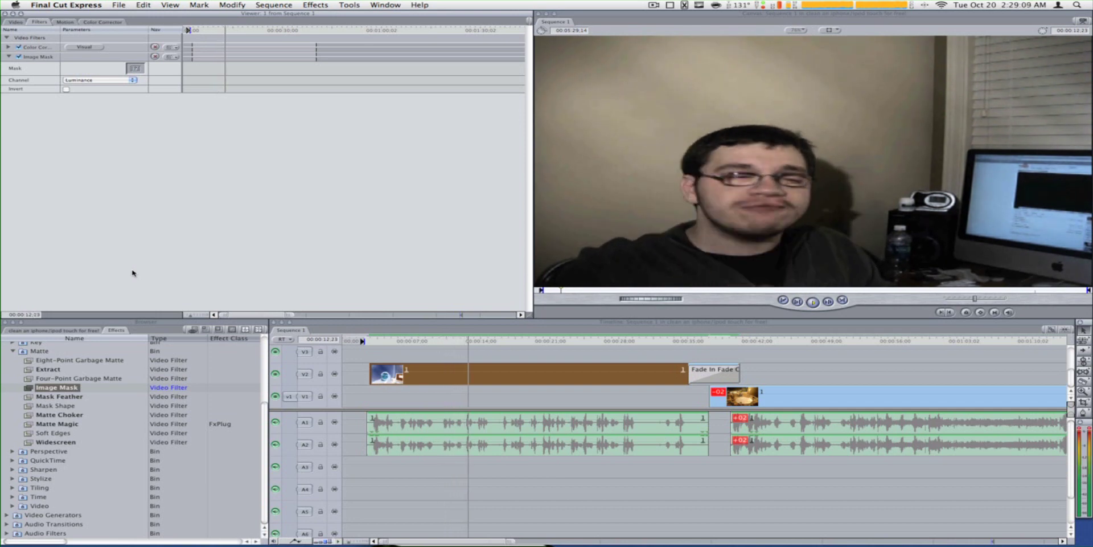
pyautogui.press('space')
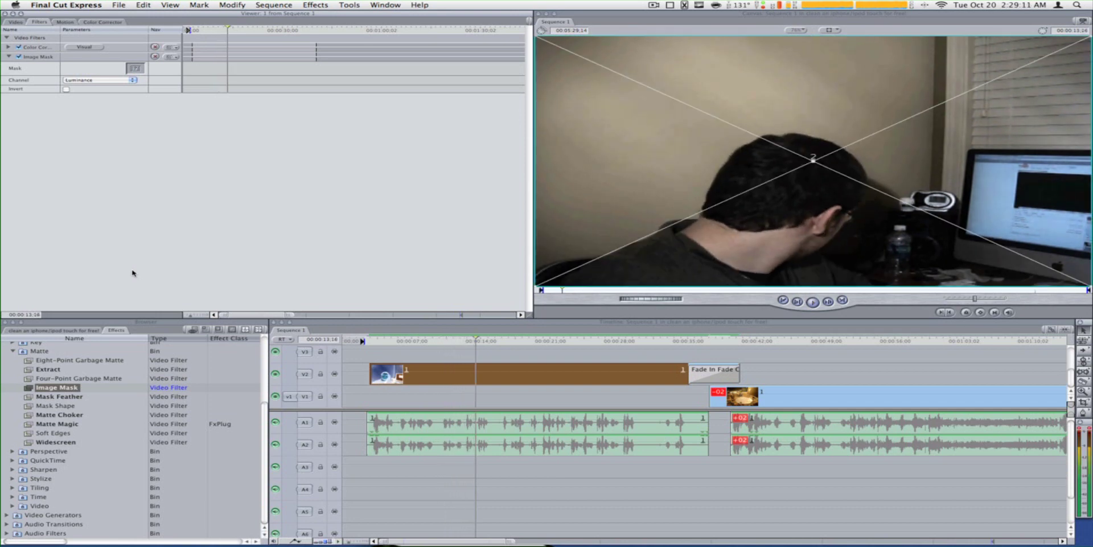